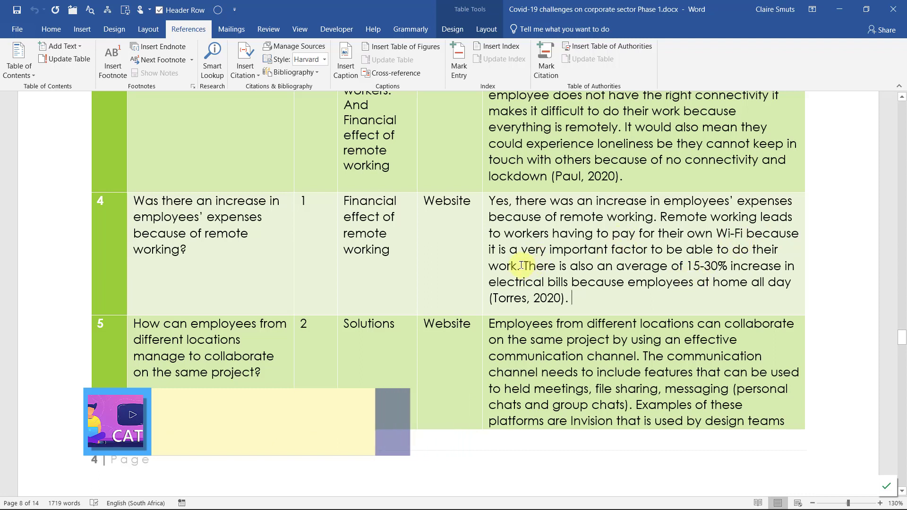
- Select the Word answer's sentence citing 15-30% higher electricity bills
drag(524, 266, 778, 282)
key(Right)
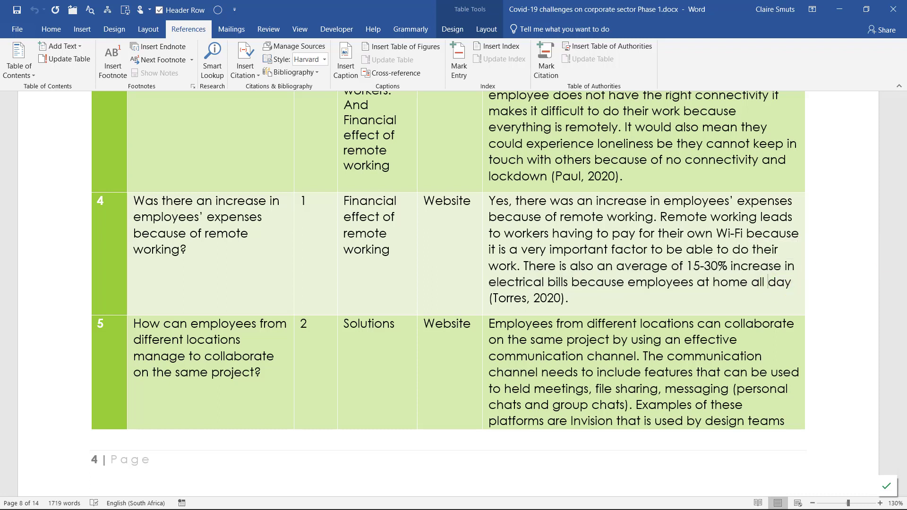
- In Excel's Form responses 1 sheet, check the average of the Additional expenses per month column
key(alt+Tab)
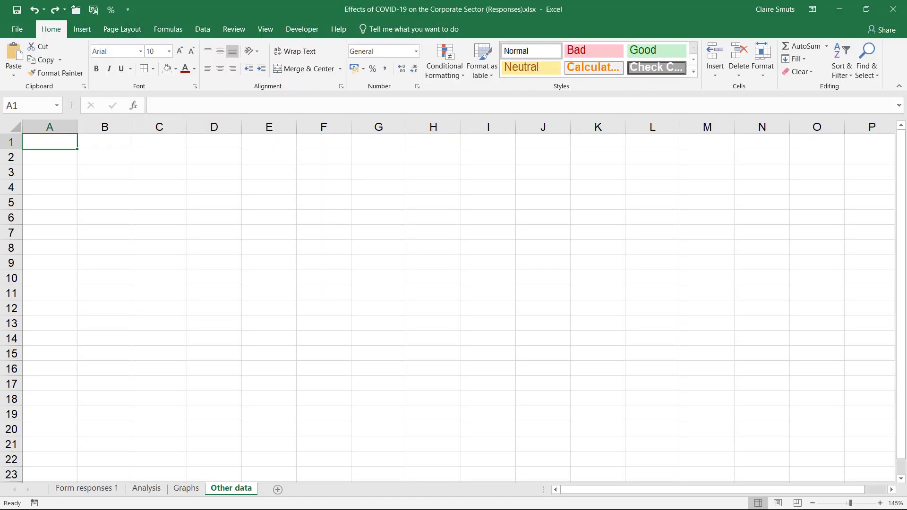
click(115, 488)
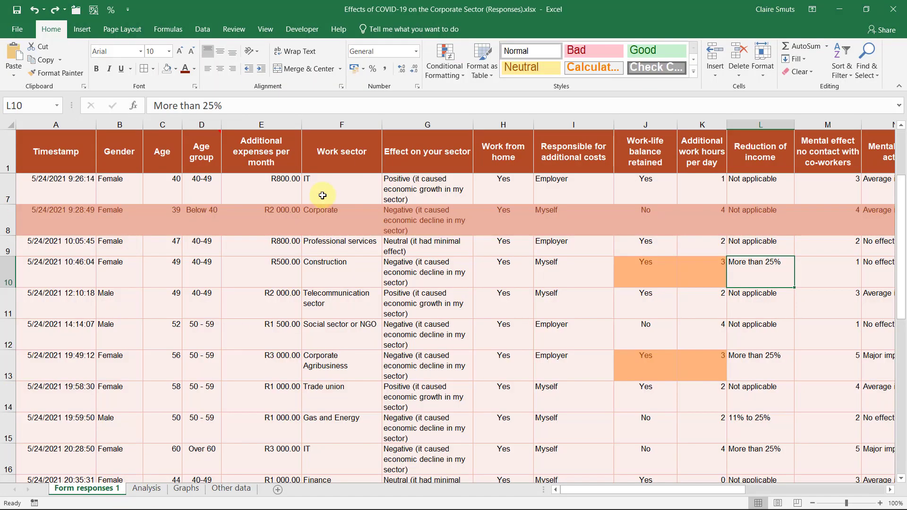
click(290, 124)
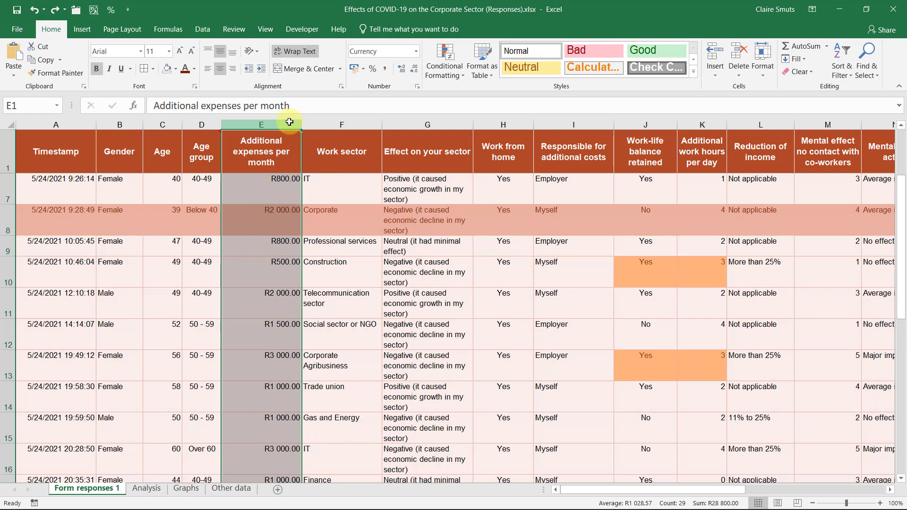
click(273, 181)
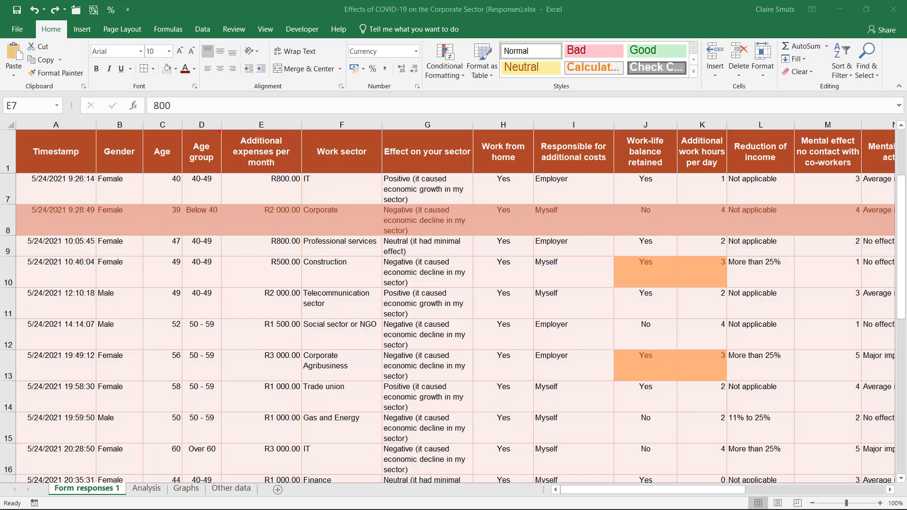
- Review pages 4-5 of the HuffPost hidden-costs PDF, then bring up the KSBY article
key(alt+Tab)
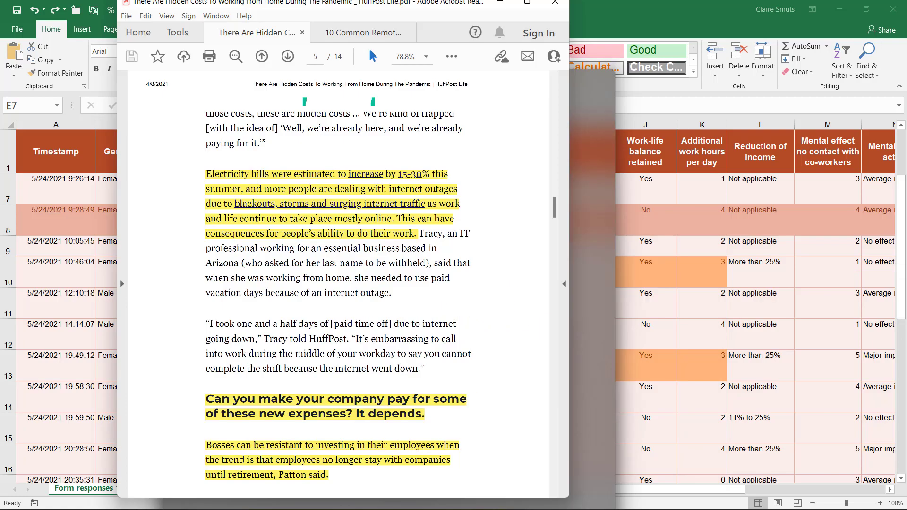
scroll(577, 271, up, 6)
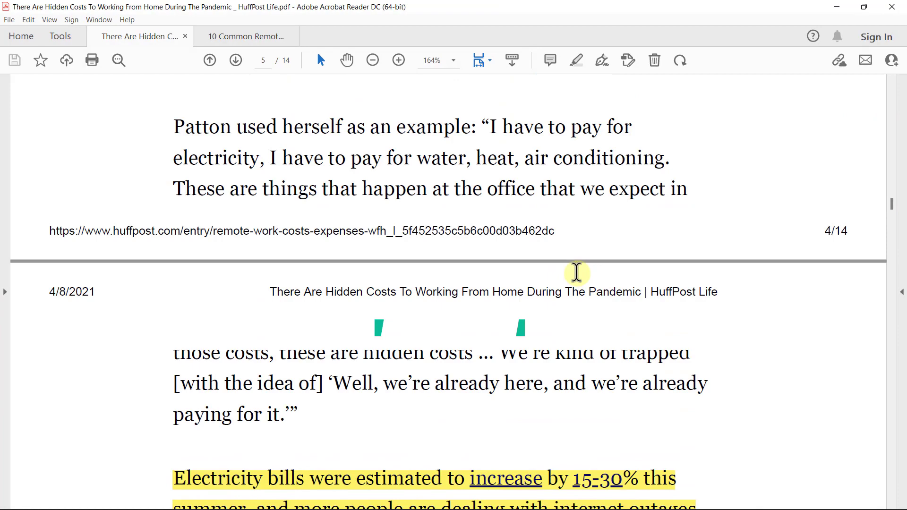
scroll(577, 272, up, 3)
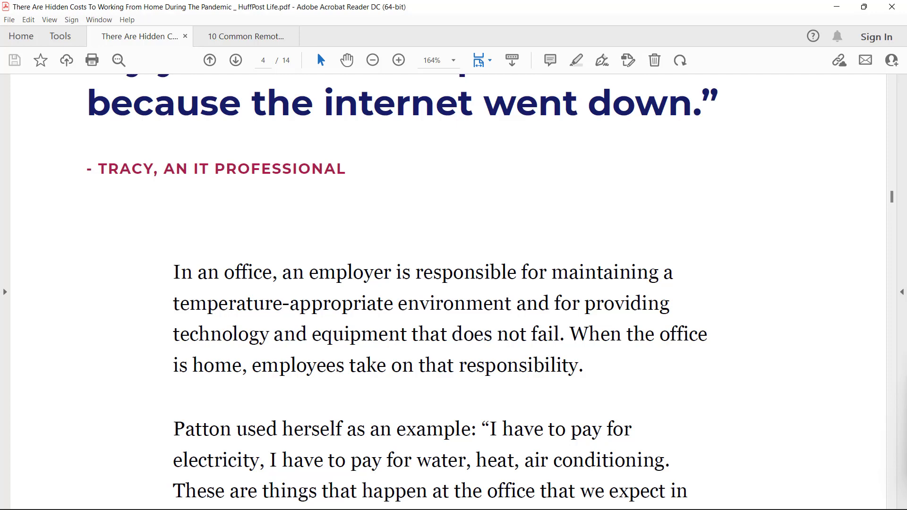
key(alt+Tab)
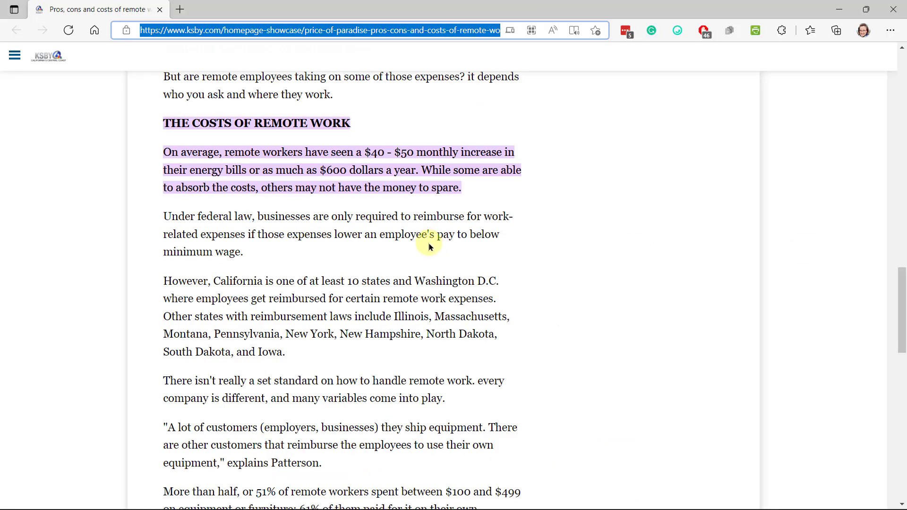
- Copy the URL of the KSBY 'The Costs of Remote Work' article
click(593, 210)
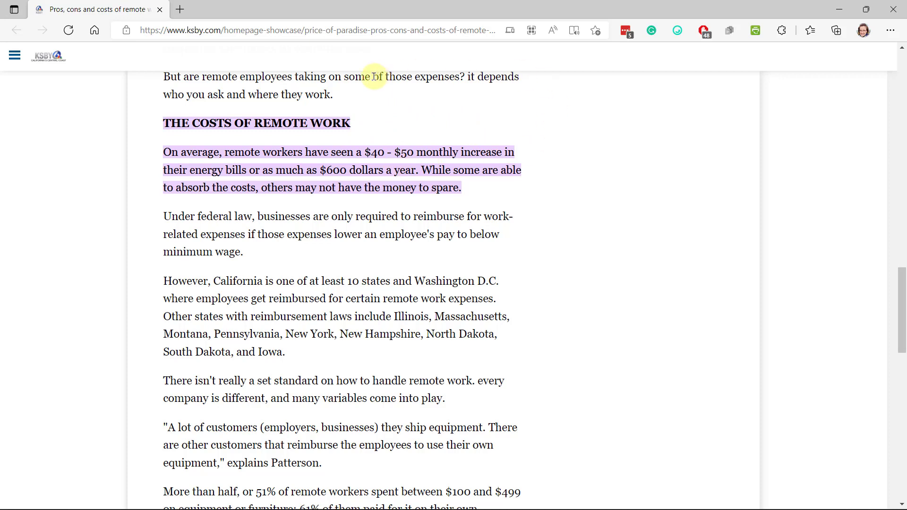
click(413, 30)
right_click(412, 31)
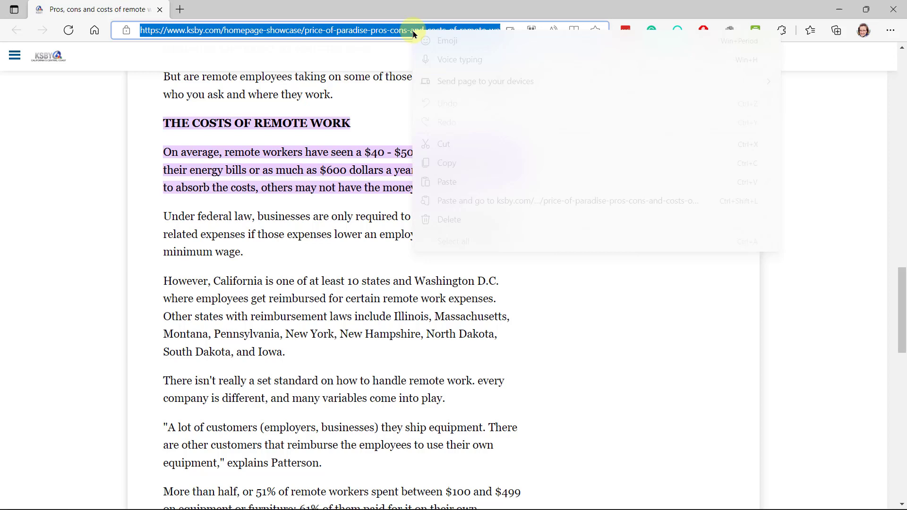
click(417, 160)
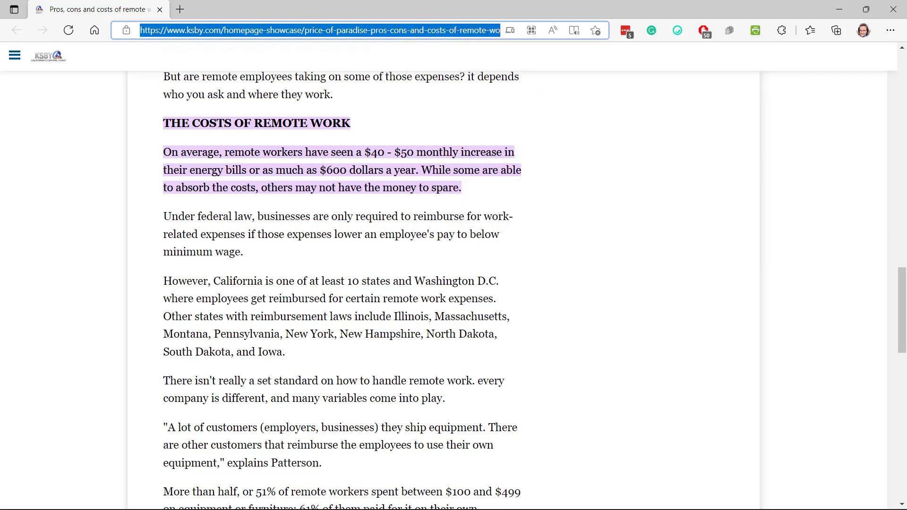
- Enter 'From:' plus the trimmed KSBY URL in A1, then reselect the article's URL
key(alt+Tab)
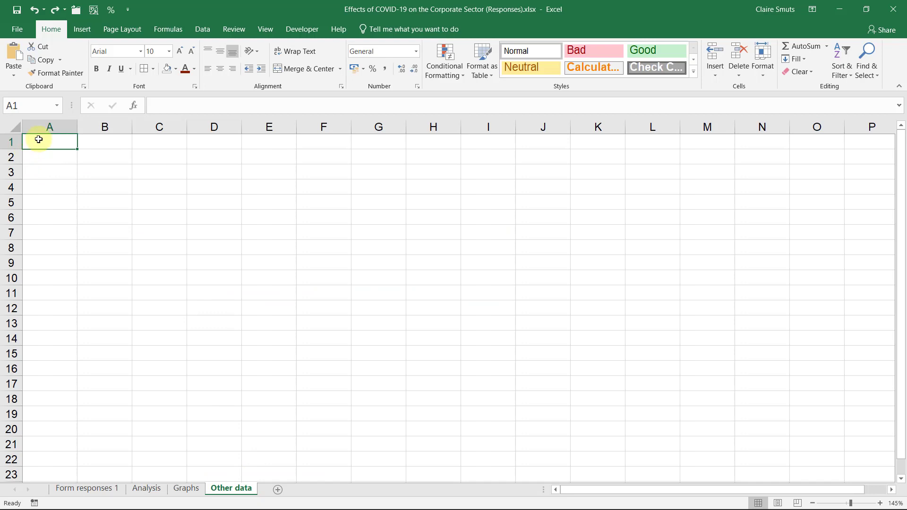
text(From:)
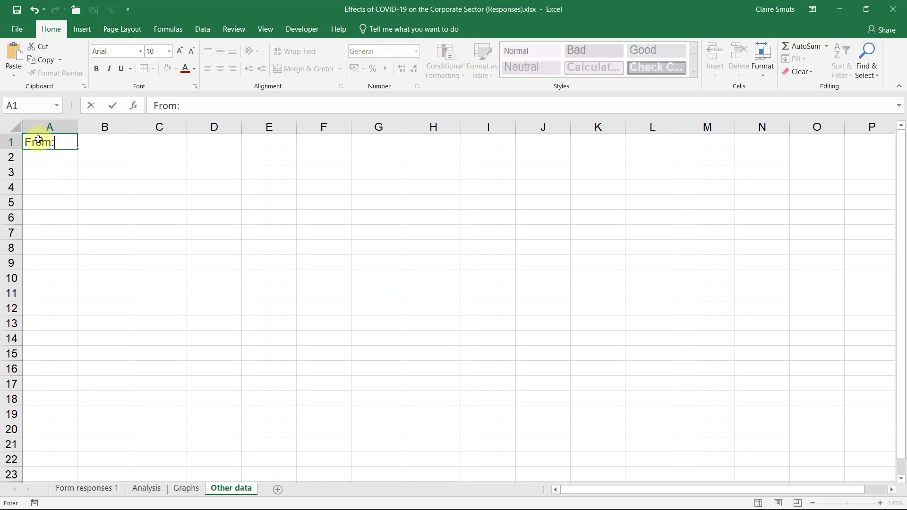
key(ctrl+v)
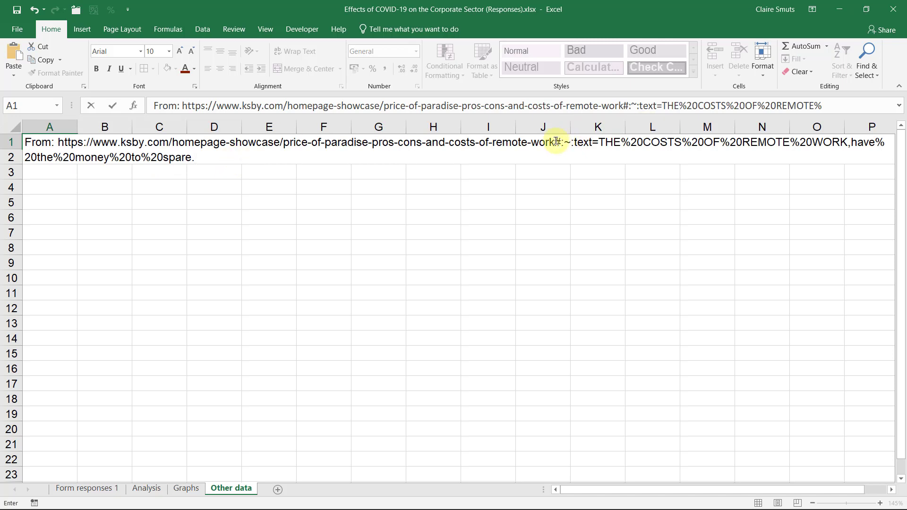
drag(556, 141, 561, 142)
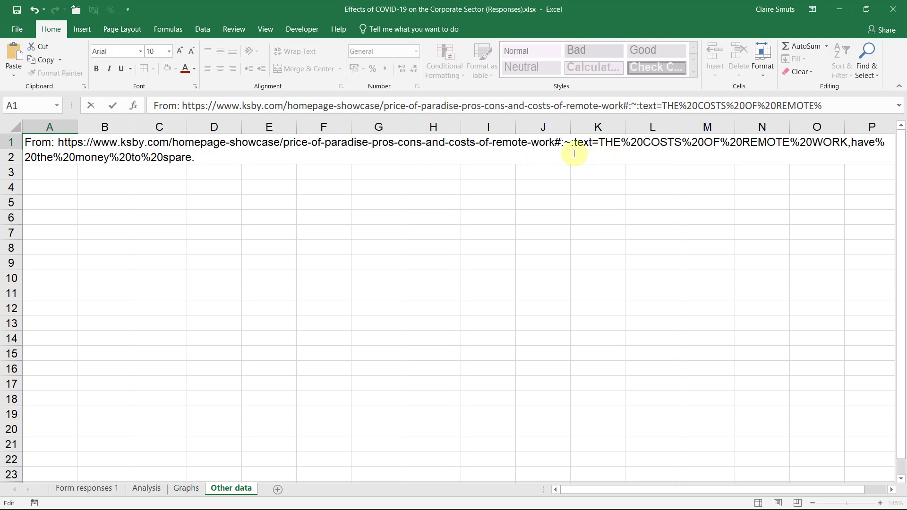
drag(209, 158, 59, 141)
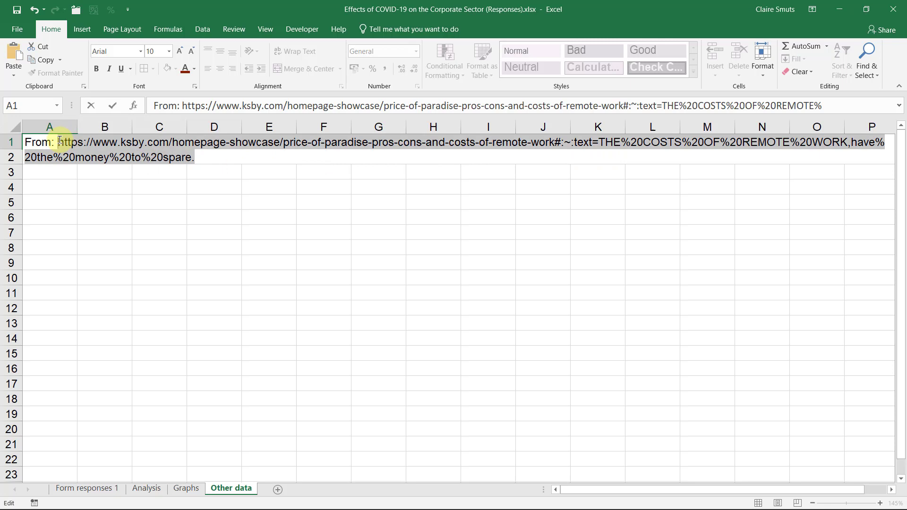
drag(59, 141, 556, 142)
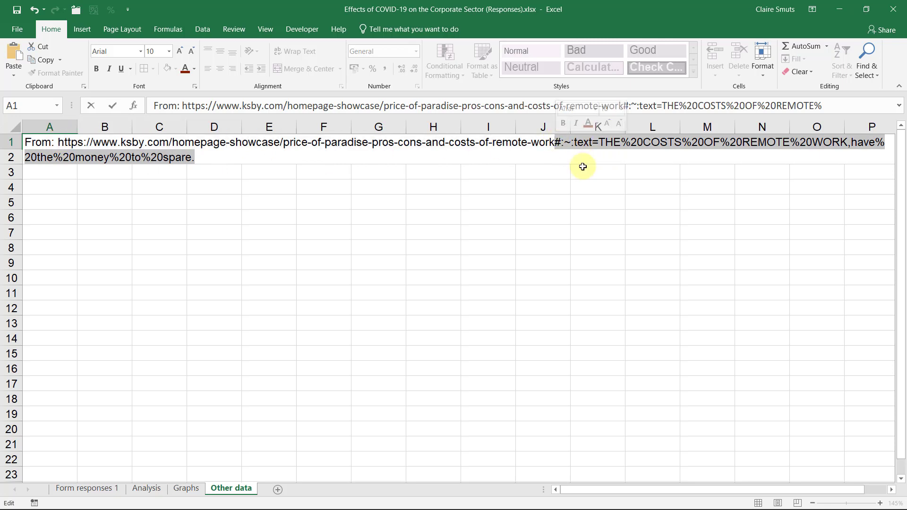
key(Delete)
key(Return)
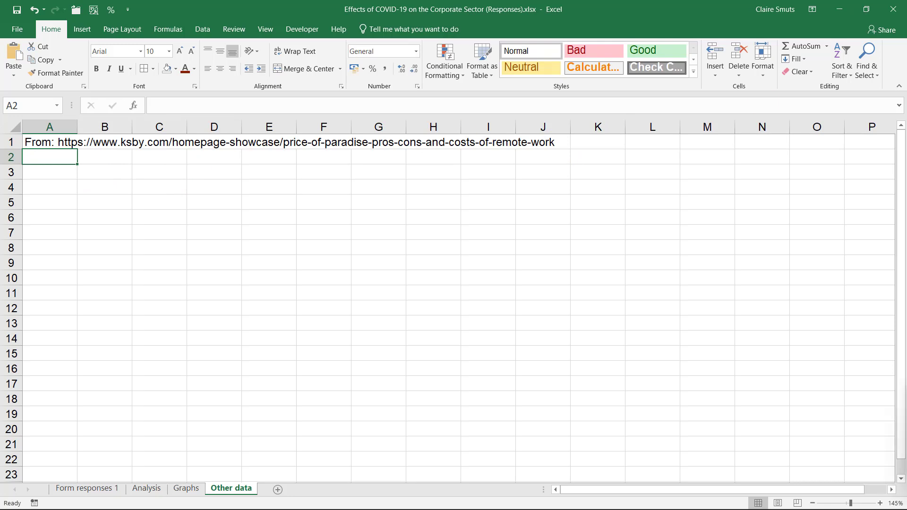
key(alt+Tab)
key(ctrl+l)
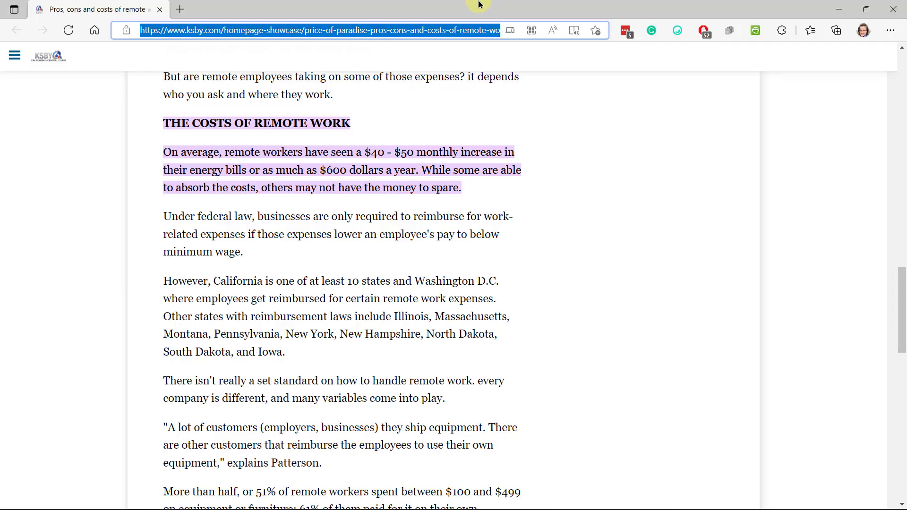
- Enter 45 in A3 as the US monthly electricity increase, with a label in B3
key(alt+Tab)
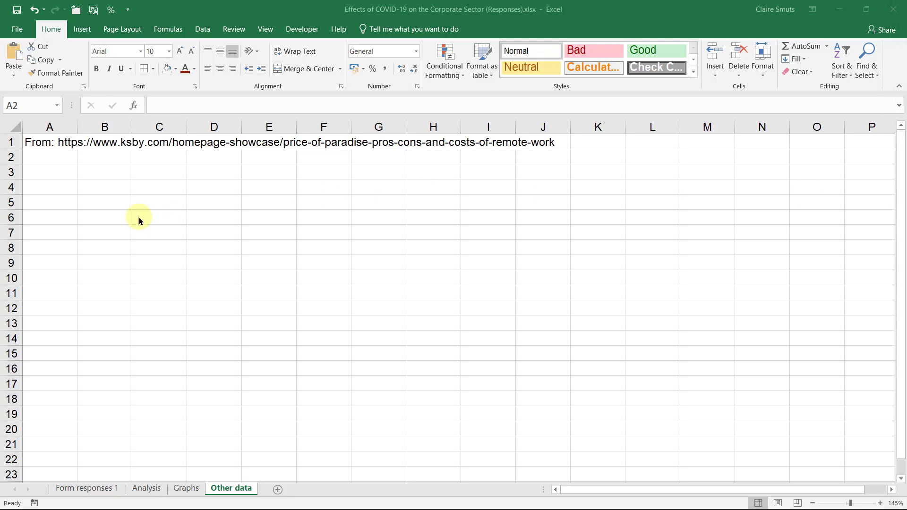
click(65, 189)
click(63, 173)
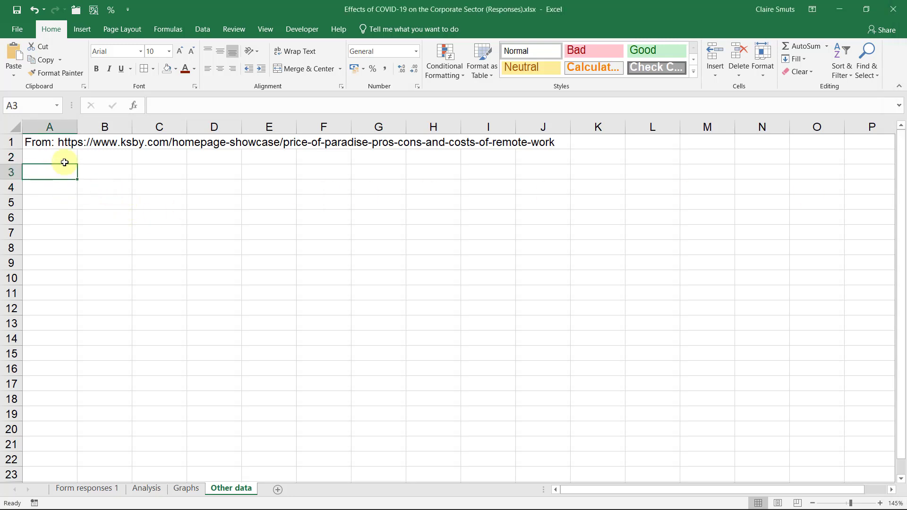
text(40)
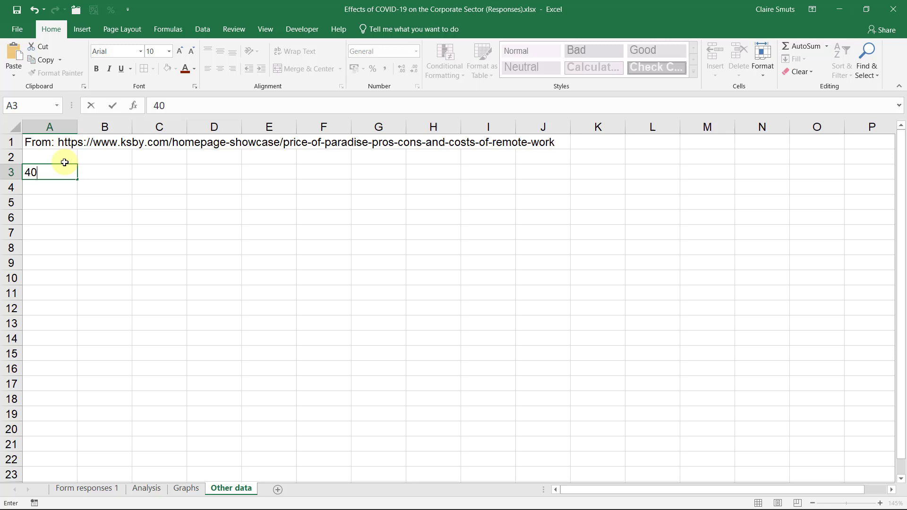
key(BackSpace)
key(BackSpace)
text(45)
key(Tab)
text(IO)
key(BackSpace)
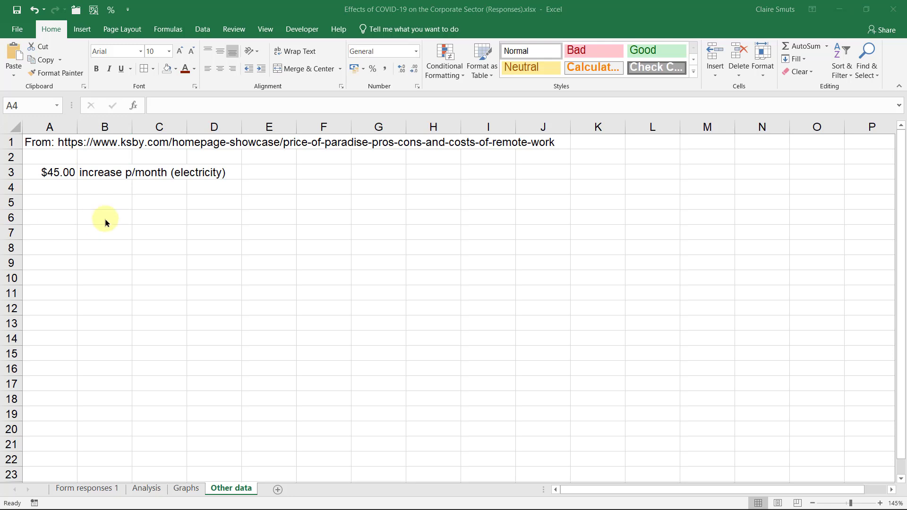
- Enter an =AVERAGE formula of the responses in A4 (R1 028.57) with its label
click(60, 191)
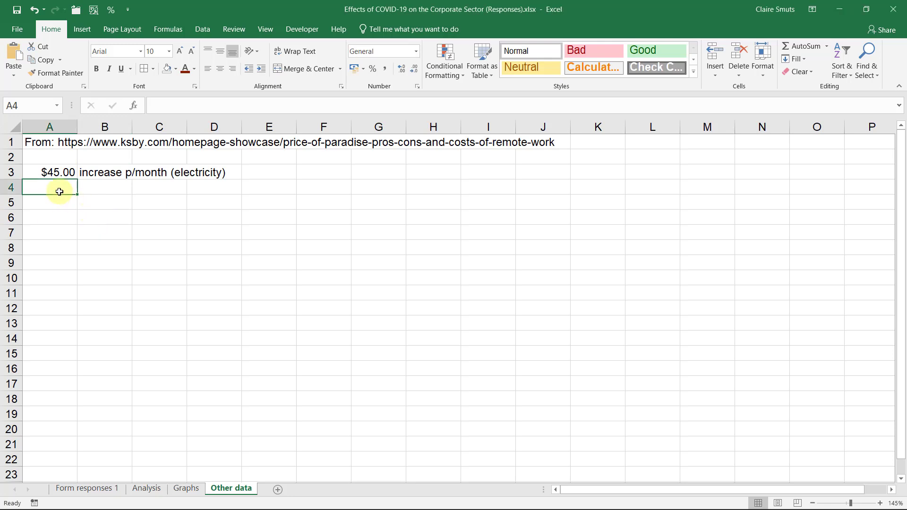
text(=aver)
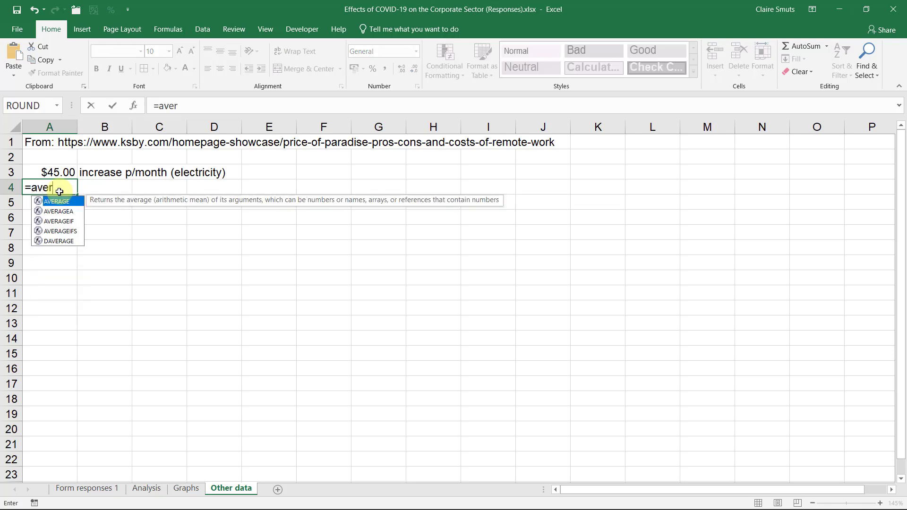
key(Tab)
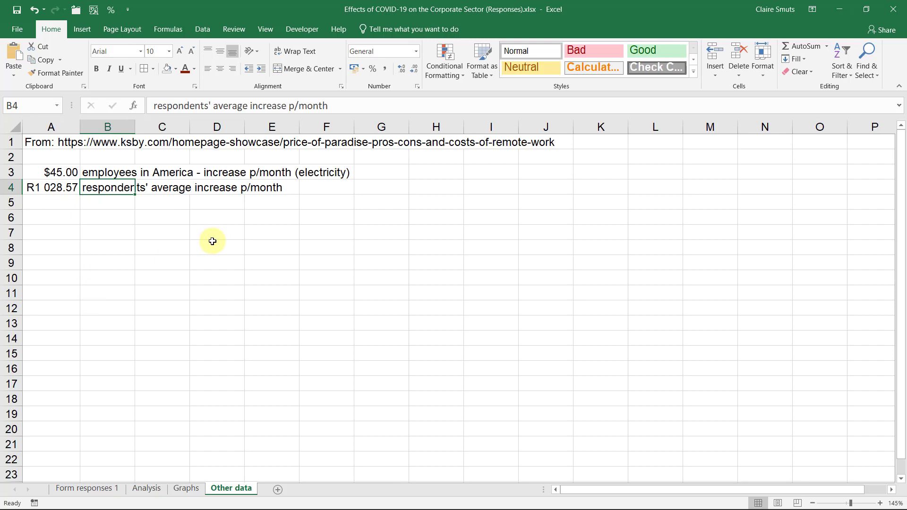
click(118, 250)
click(59, 221)
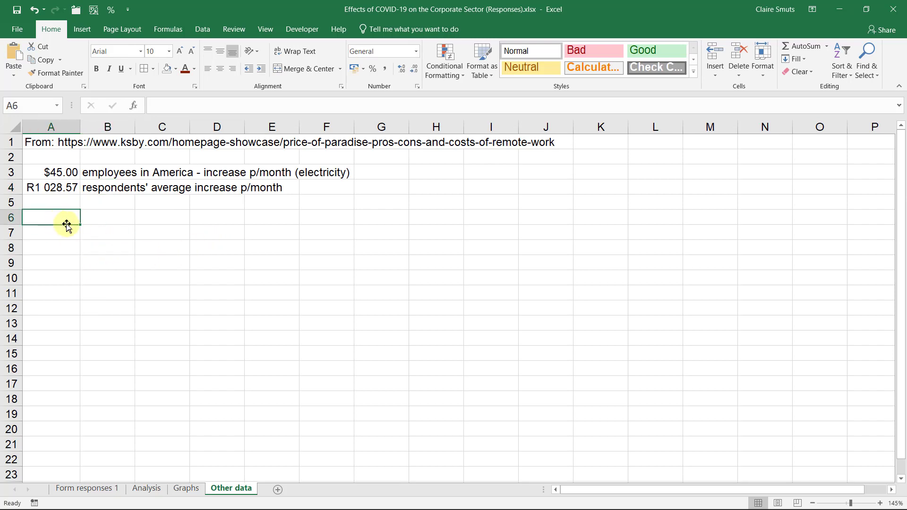
- Insert a blank row above the respondents' average for the exchange rate
click(66, 170)
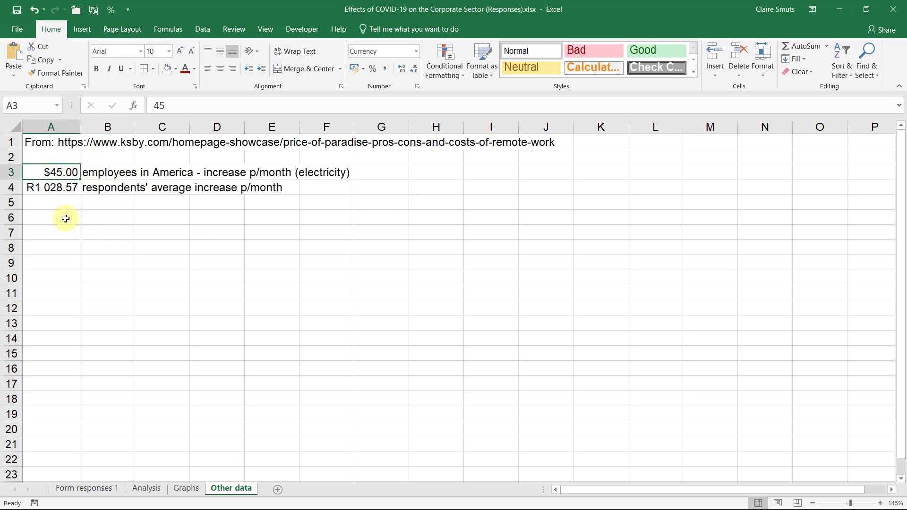
click(65, 219)
right_click(11, 186)
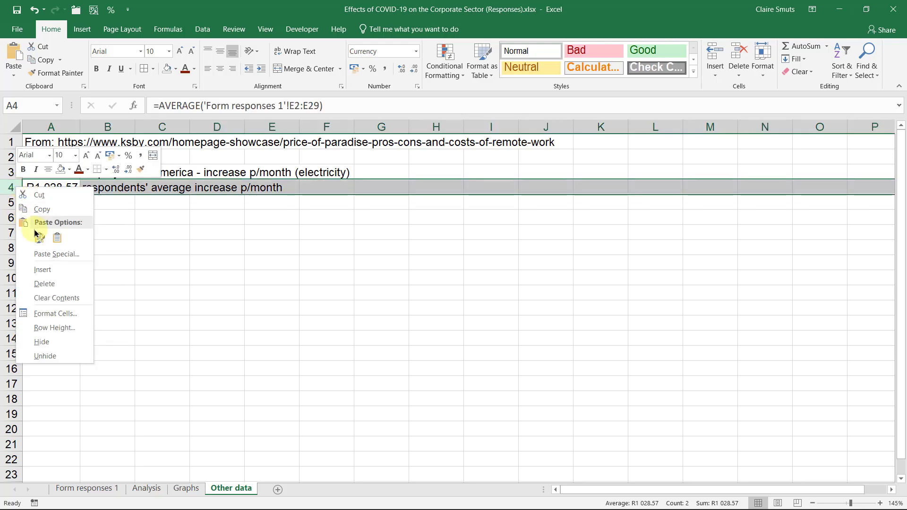
click(56, 270)
click(50, 187)
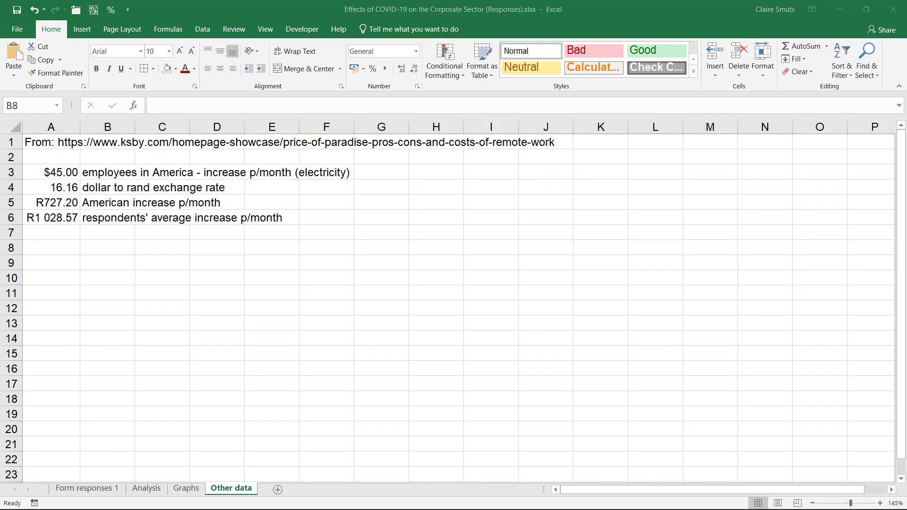
- Start the difference formula in A7, referencing the respondents' average in A6
click(95, 250)
click(67, 252)
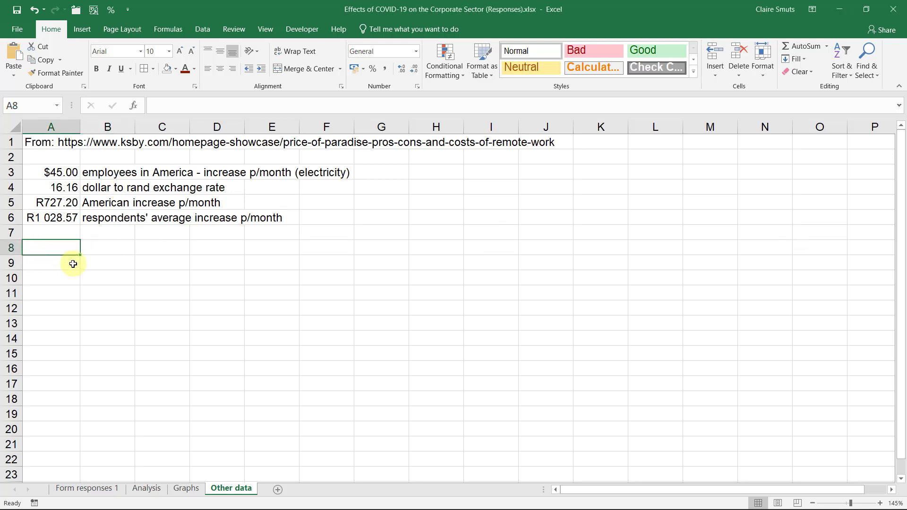
key(Up)
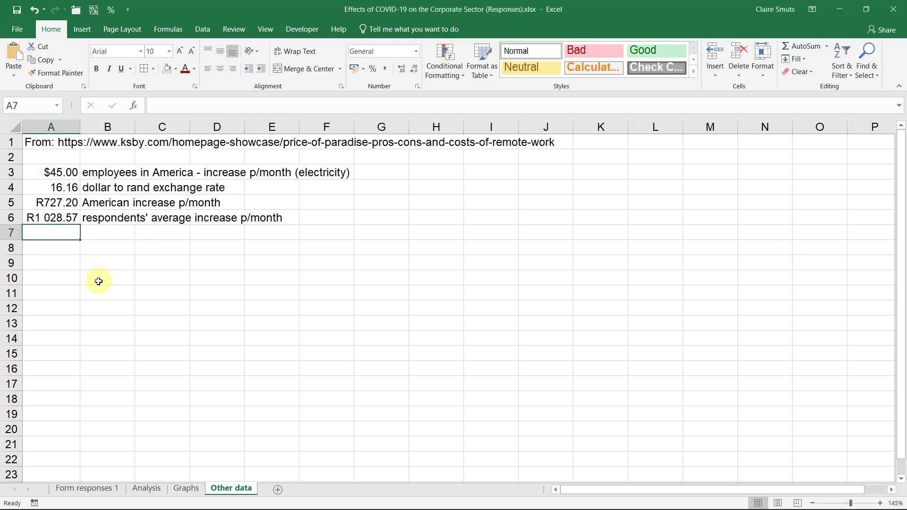
text(=)
key(Up)
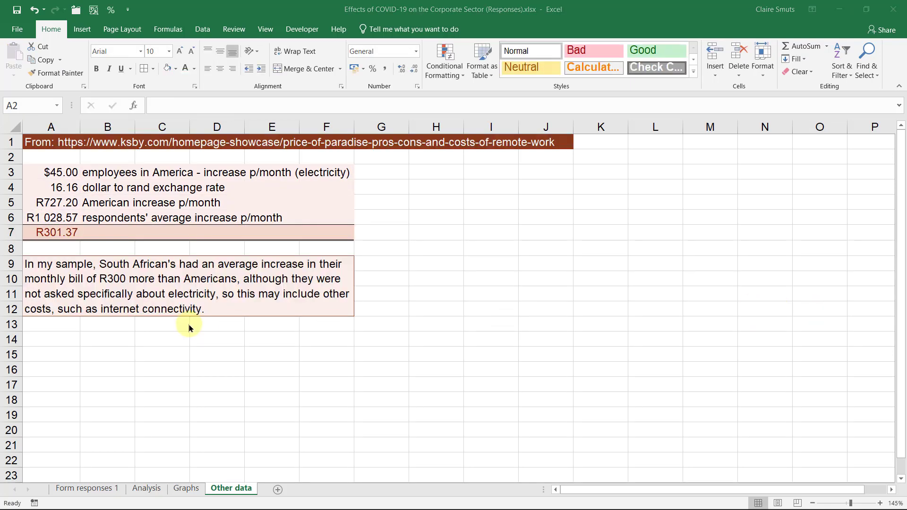
- Check the merged conclusion paragraph, then click an empty cell away from it
click(60, 264)
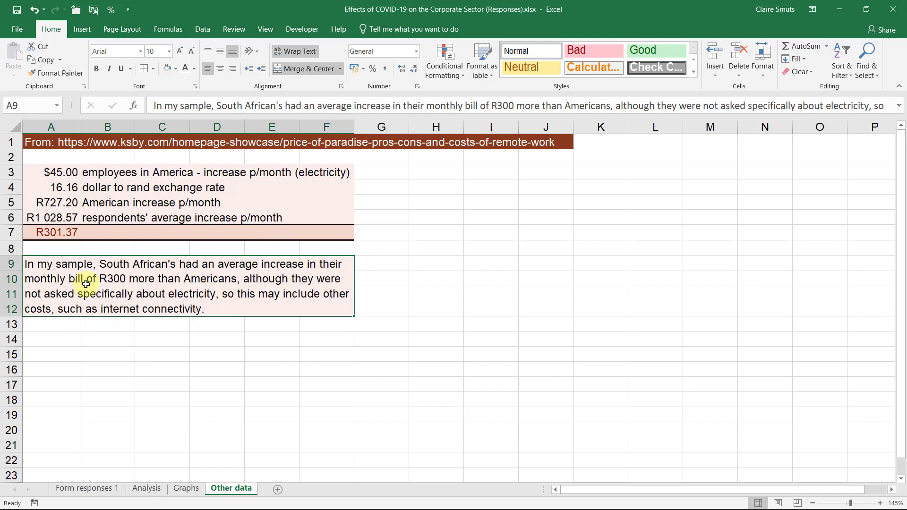
click(94, 352)
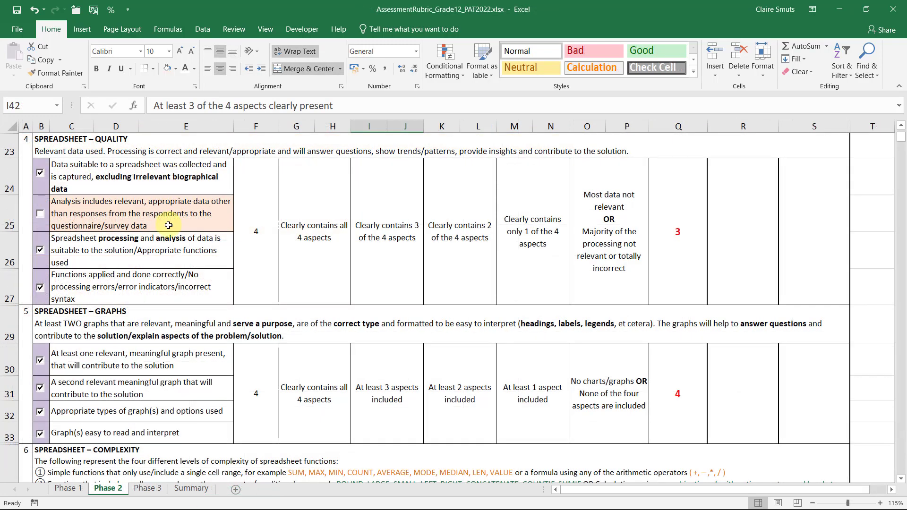
- Tick the 'Analysis includes relevant, appropriate data' rubric checkbox in B25
click(67, 218)
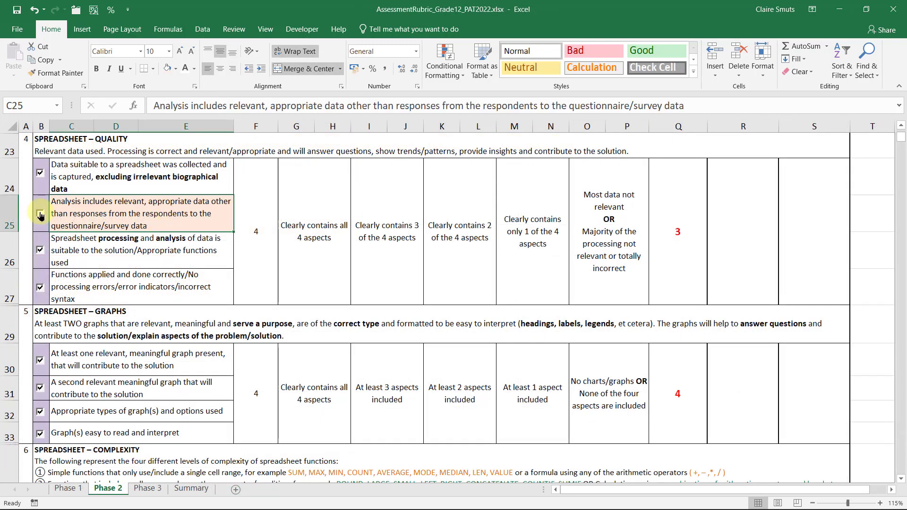
click(40, 215)
click(40, 215)
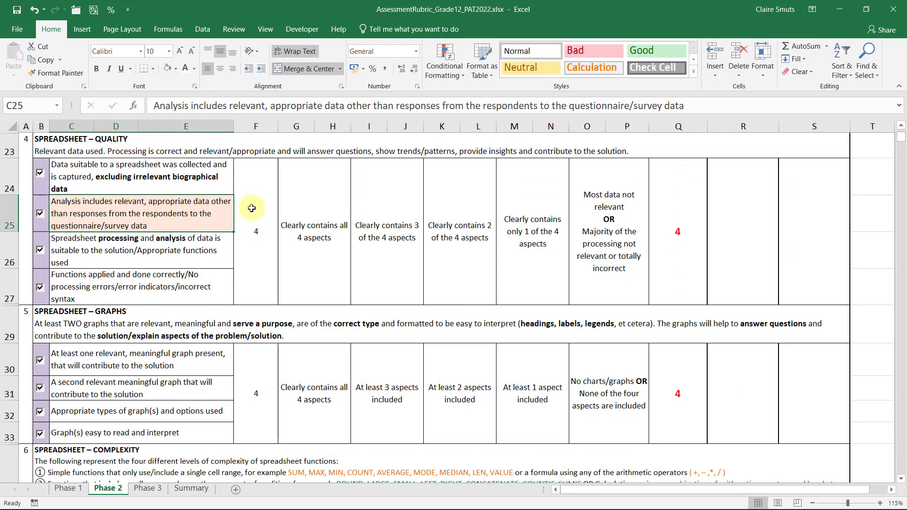